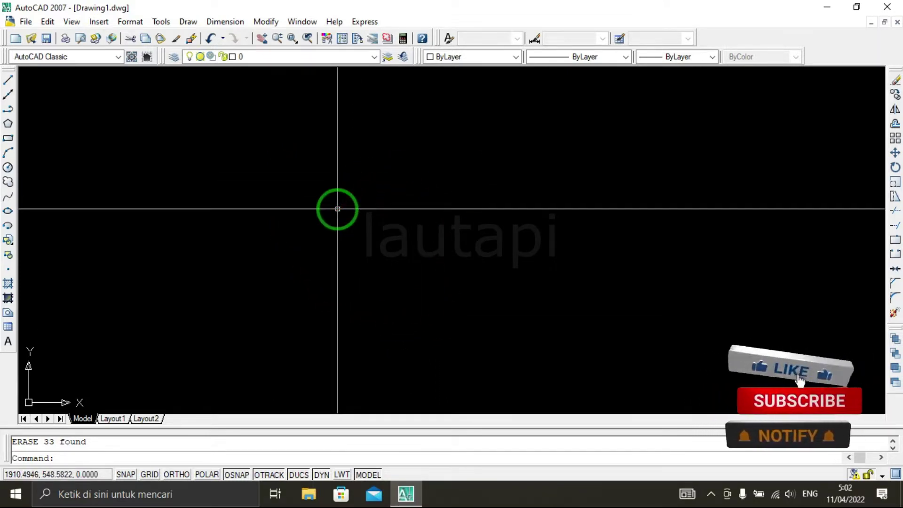
# Step: Load the LISP KOLOM.lsp routine with APPLOAD
pyautogui.write('a')
pyautogui.press('Return')
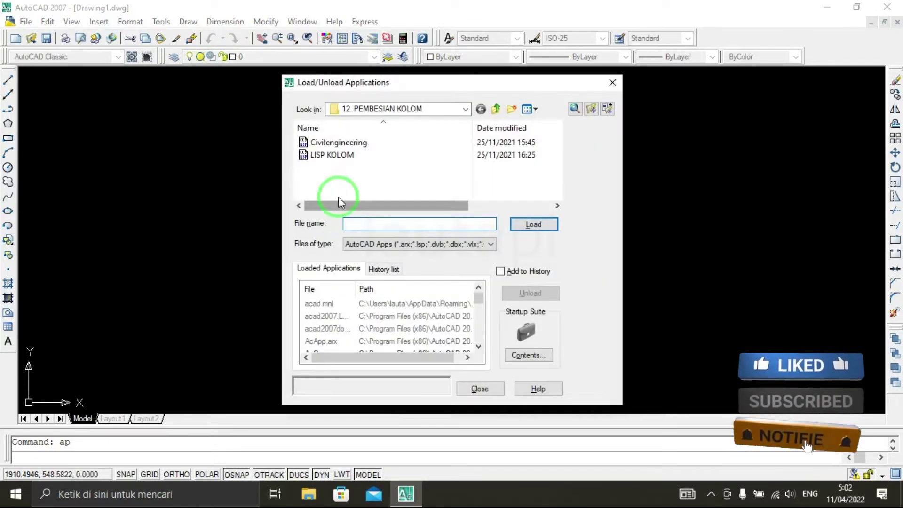
pyautogui.click(520, 225)
pyautogui.click(479, 388)
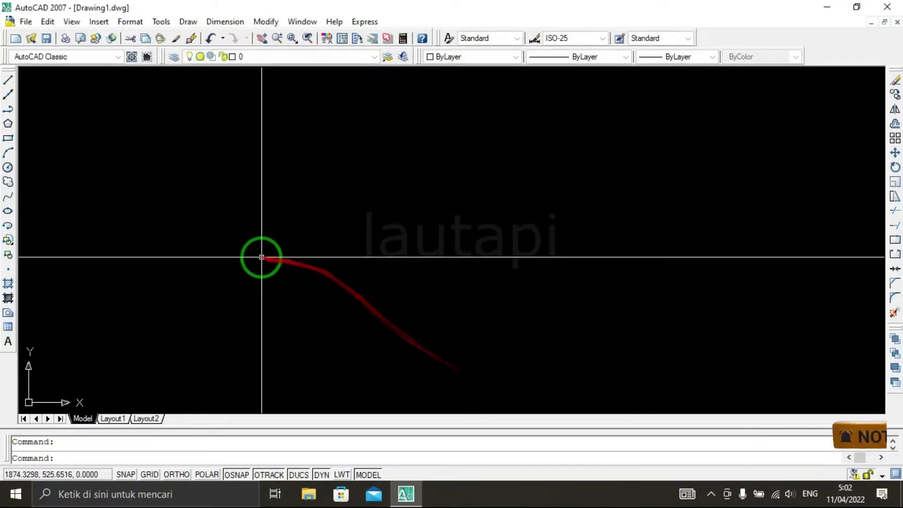
# Step: Run KOLOM with width .3, height .6, 8 bars, layer 3 and column name k1
pyautogui.write('kolom')
pyautogui.press('Return')
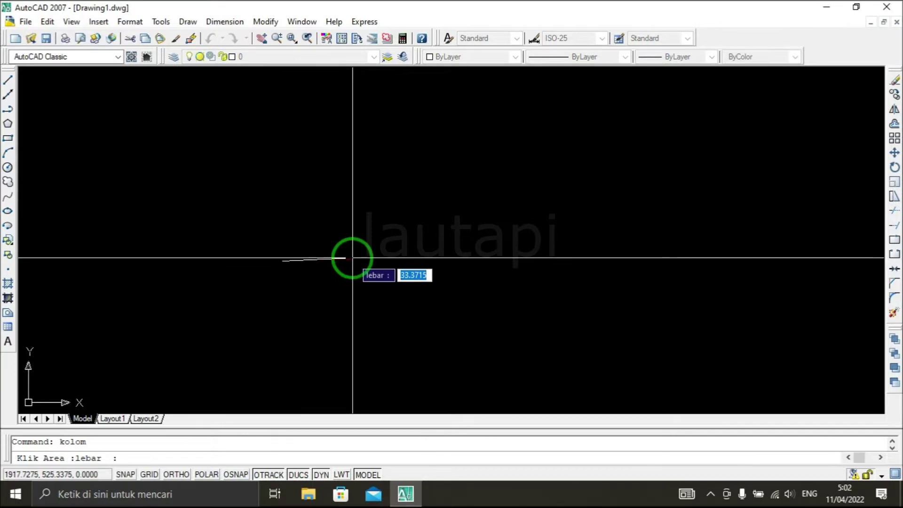
pyautogui.press('BackSpace')
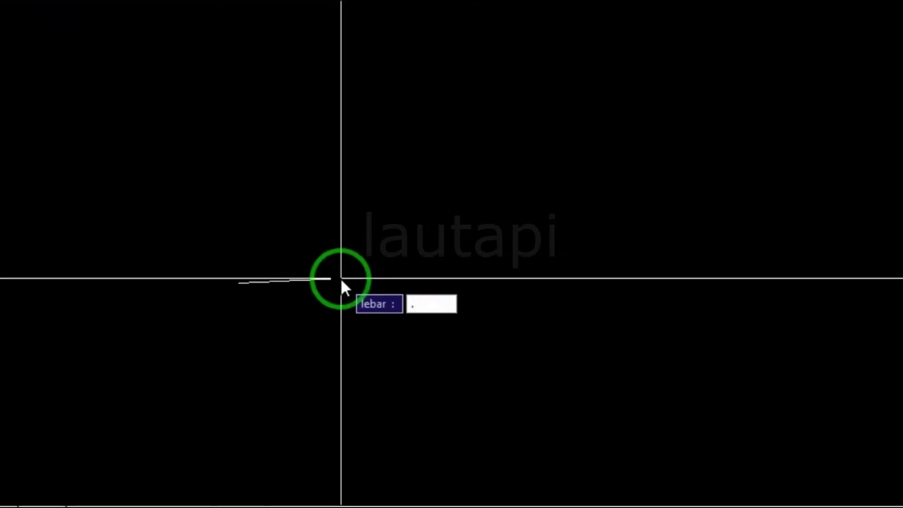
pyautogui.write('3')
pyautogui.press('Return')
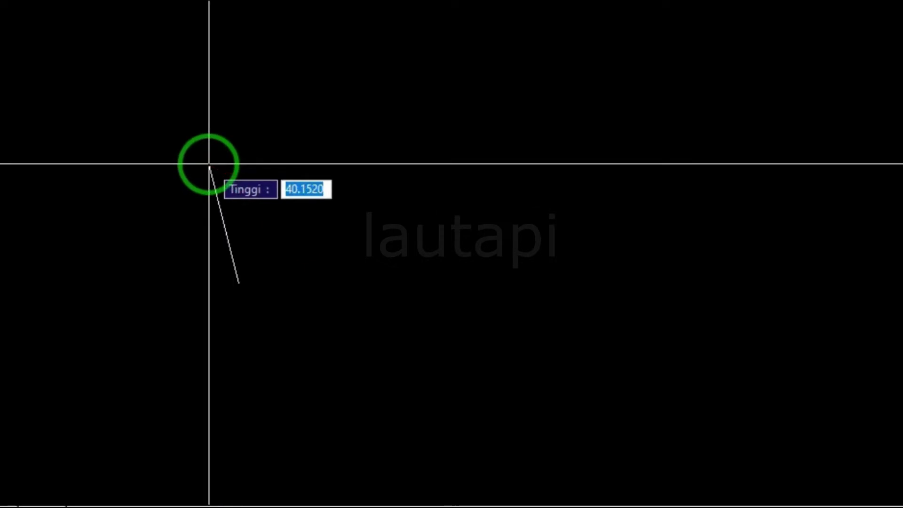
pyautogui.write('.')
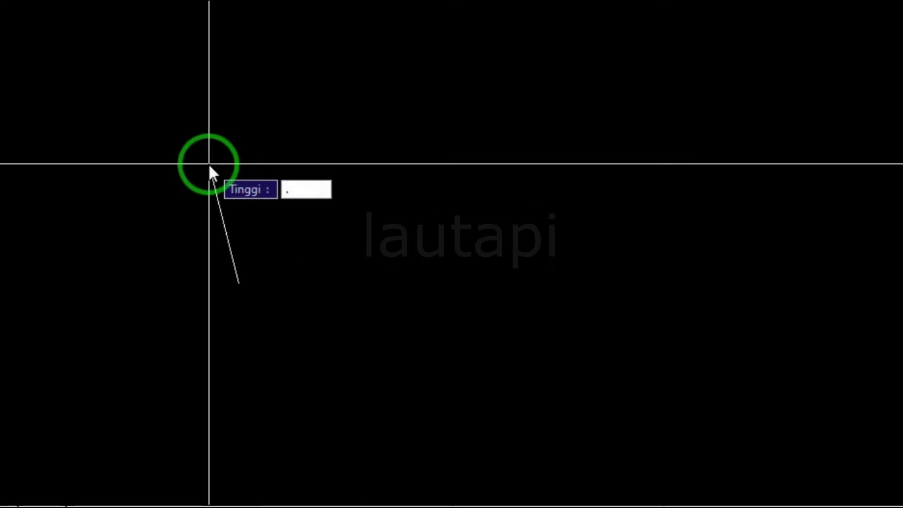
pyautogui.write('6')
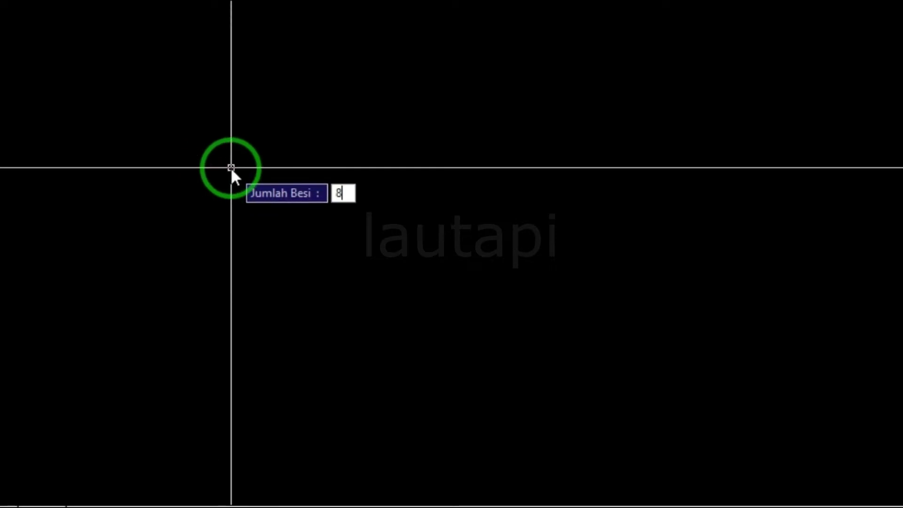
pyautogui.press('Return')
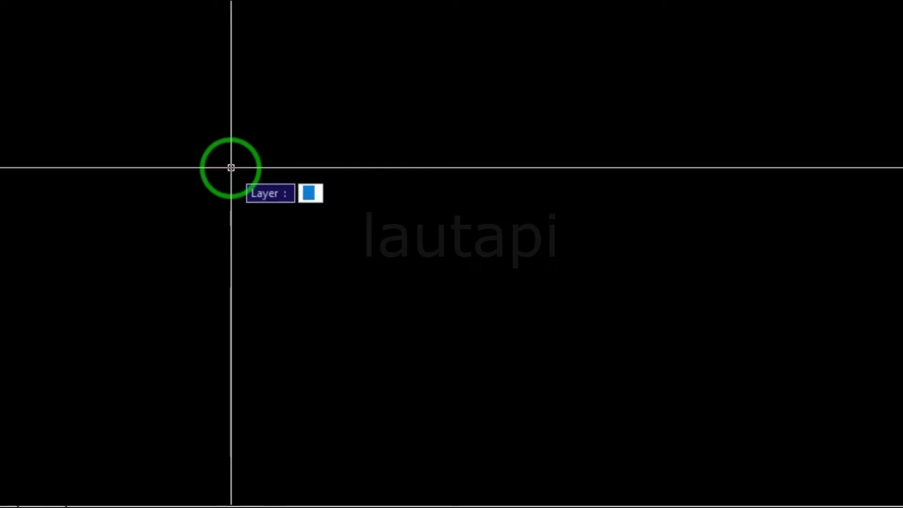
pyautogui.write('3')
pyautogui.press('Return')
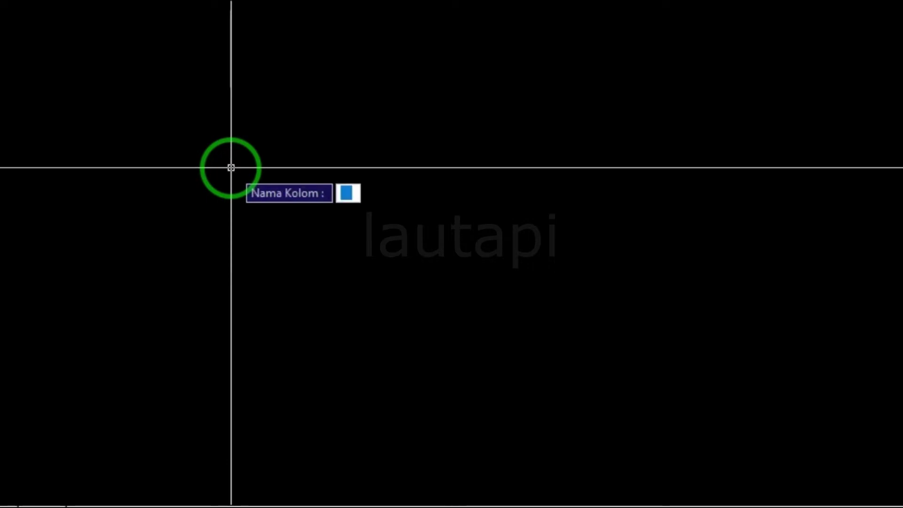
pyautogui.write('k1')
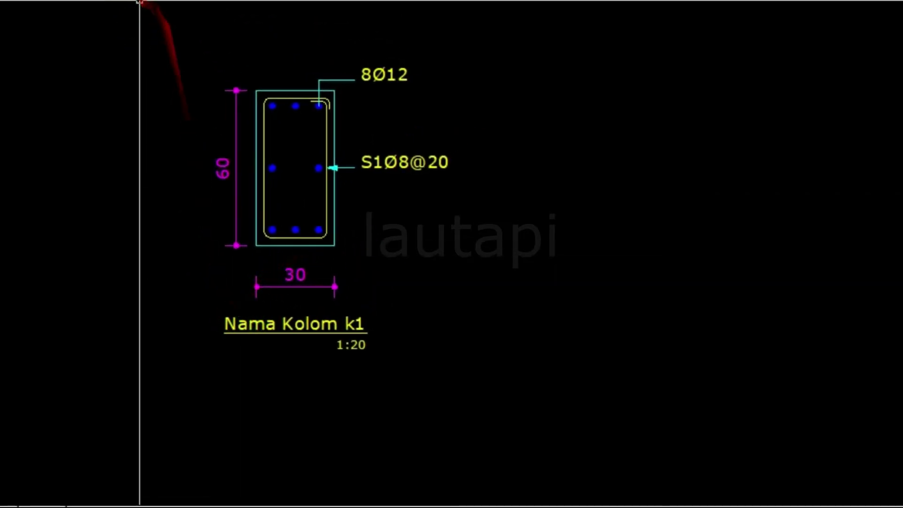
# Step: Add an aligned dimension across the column's top edge
pyautogui.click(141, 2)
pyautogui.click(181, 2)
pyautogui.click(255, 89)
pyautogui.click(334, 90)
pyautogui.click(312, 53)
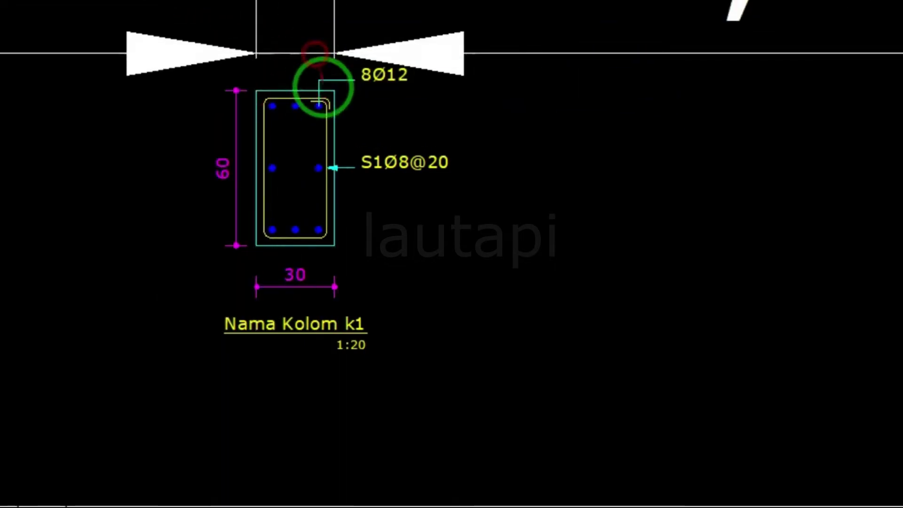
pyautogui.scroll(-3, 329, 117)
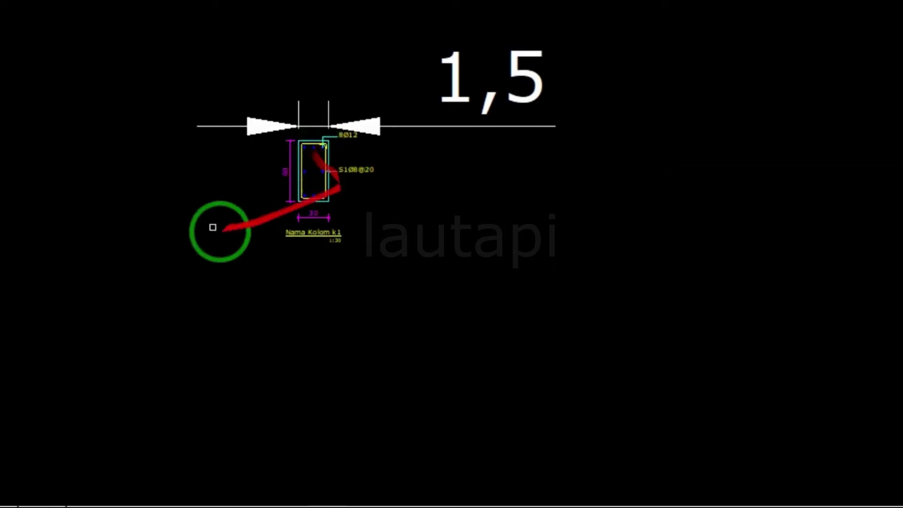
pyautogui.scroll(5, 333, 240)
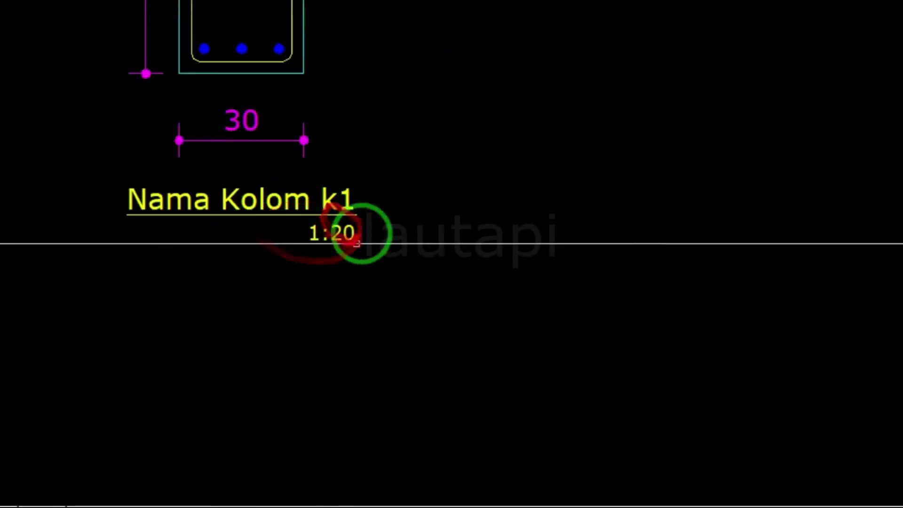
pyautogui.scroll(-4, 343, 262)
pyautogui.scroll(-2, 342, 259)
# Step: Scale the whole column section by a factor of 20 from a base point near its bottom
pyautogui.click(182, 29)
pyautogui.click(624, 320)
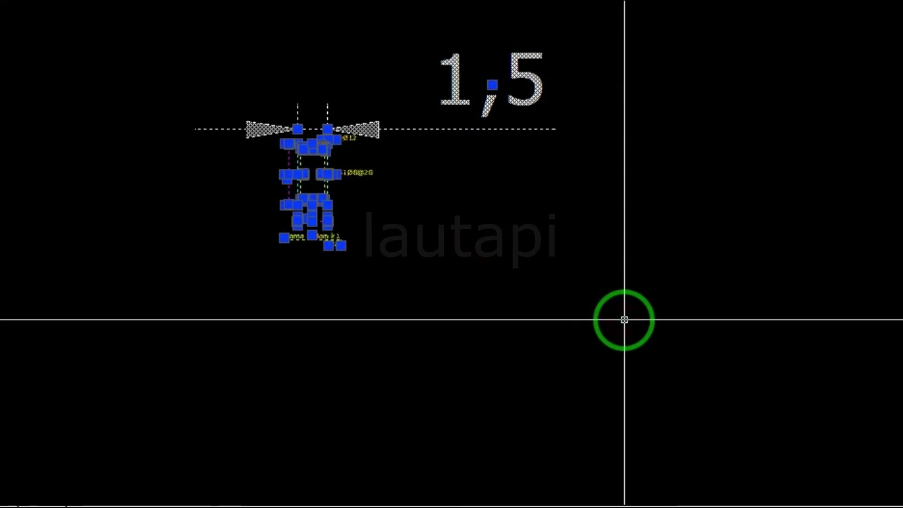
pyautogui.write('sc')
pyautogui.press('Return')
pyautogui.click(359, 243)
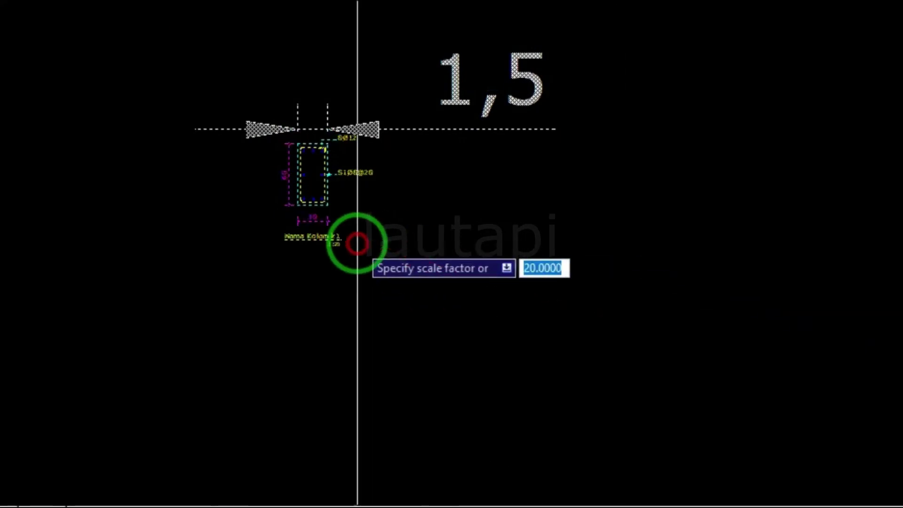
pyautogui.write('20')
pyautogui.press('Return')
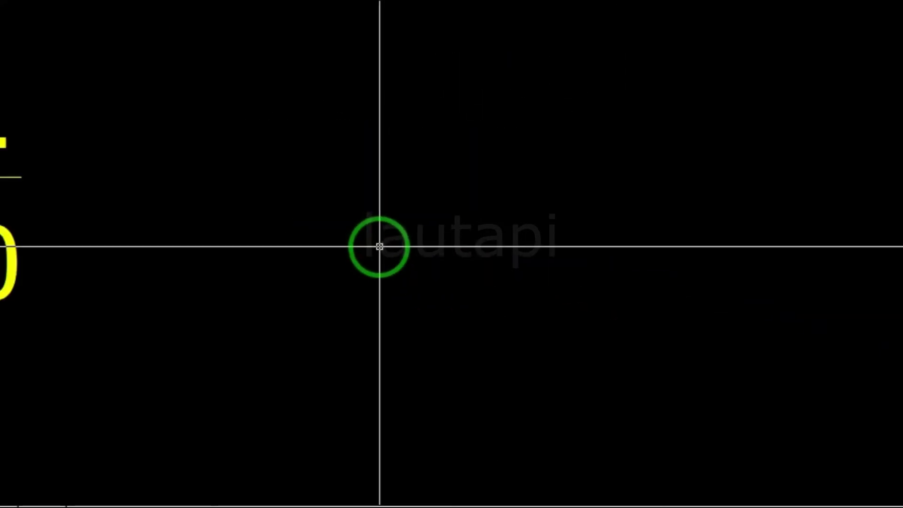
# Step: Pan and zoom to bring the enlarged column section into view
pyautogui.scroll(-4, 381, 250)
pyautogui.scroll(-3, 388, 258)
pyautogui.scroll(2, 276, 41)
pyautogui.scroll(4, 282, 28)
pyautogui.scroll(-2, 315, 89)
pyautogui.scroll(-4, 385, 207)
pyautogui.scroll(1, 419, 266)
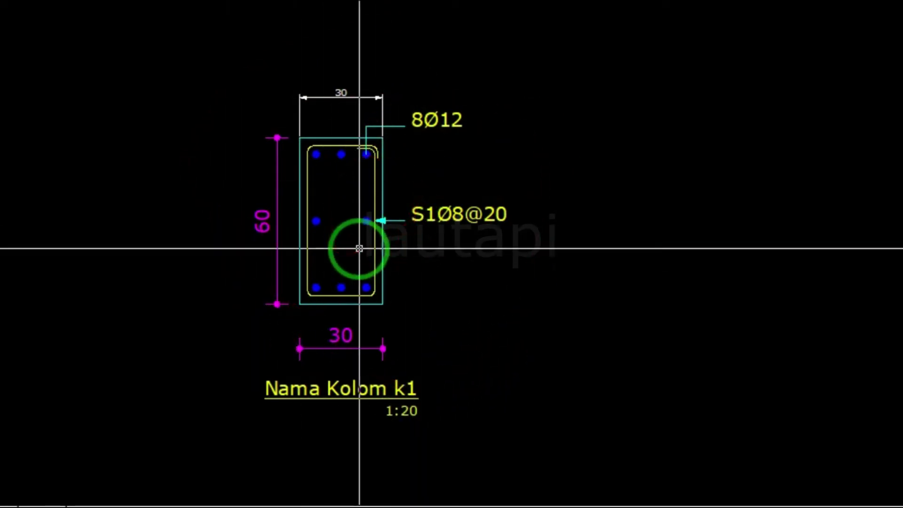
pyautogui.moveTo(578, 253)
pyautogui.mouseDown(button='middle')
pyautogui.moveTo(472, 230)
pyautogui.moveTo(415, 232)
pyautogui.mouseUp(button='middle')
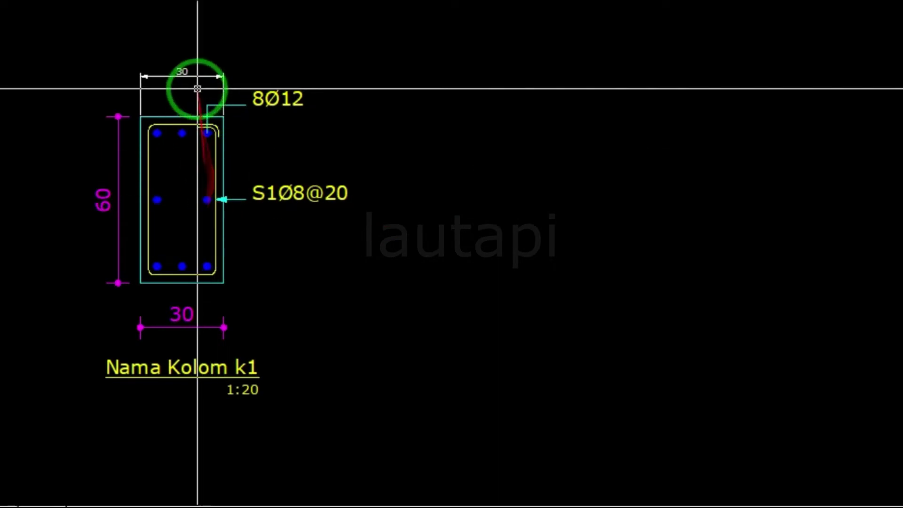
pyautogui.scroll(3, 117, 311)
# Step: Erase the 60 and 30 dimensions and the leader labels from the section
pyautogui.moveTo(128, 313); pyautogui.dragTo(310, 371, button='middle')
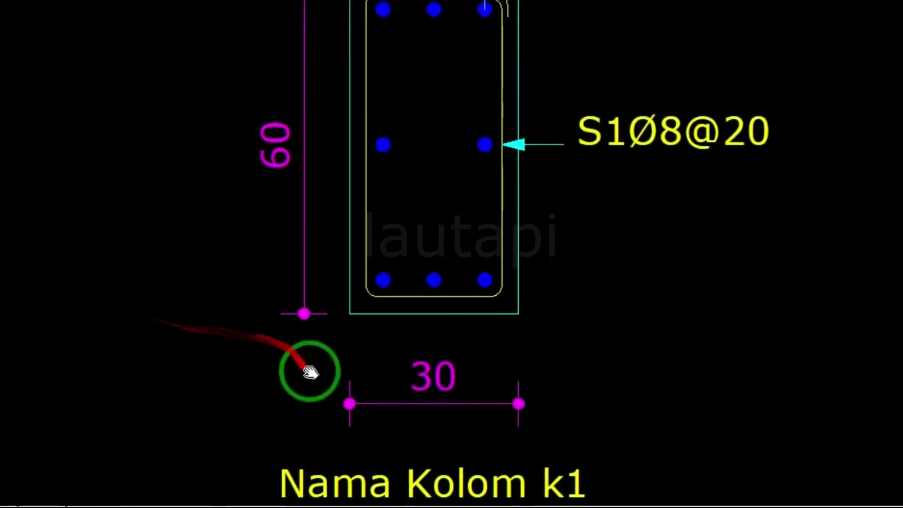
pyautogui.scroll(-2, 317, 373)
pyautogui.click(322, 357)
pyautogui.click(270, 154)
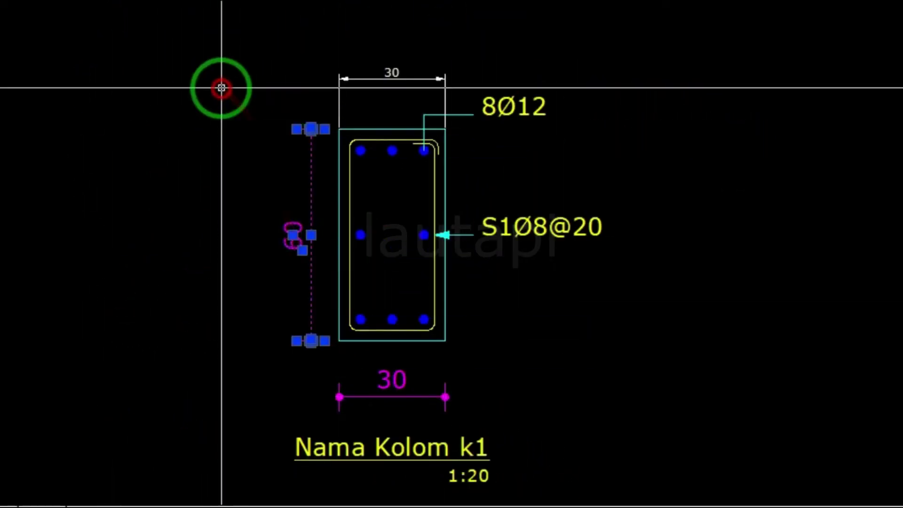
pyautogui.click(395, 77)
pyautogui.press('Delete')
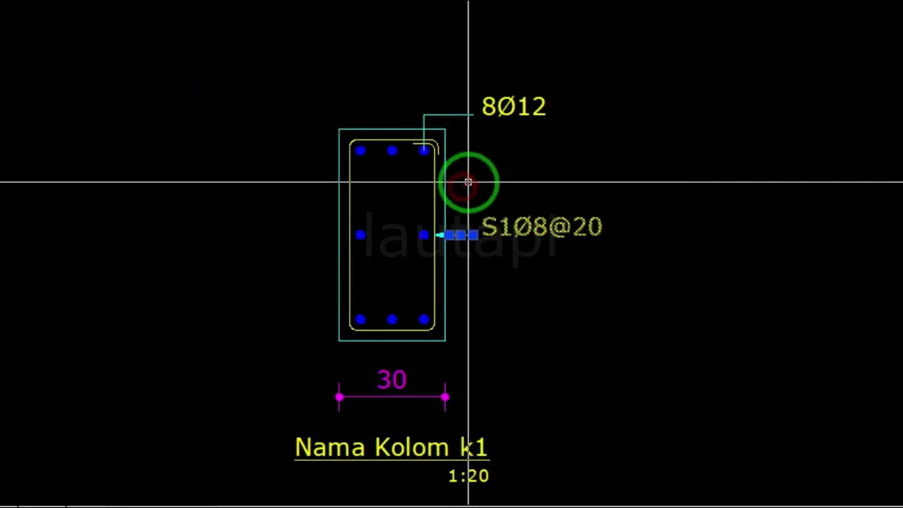
pyautogui.press('Delete')
pyautogui.scroll(3, 475, 247)
pyautogui.scroll(-3, 475, 247)
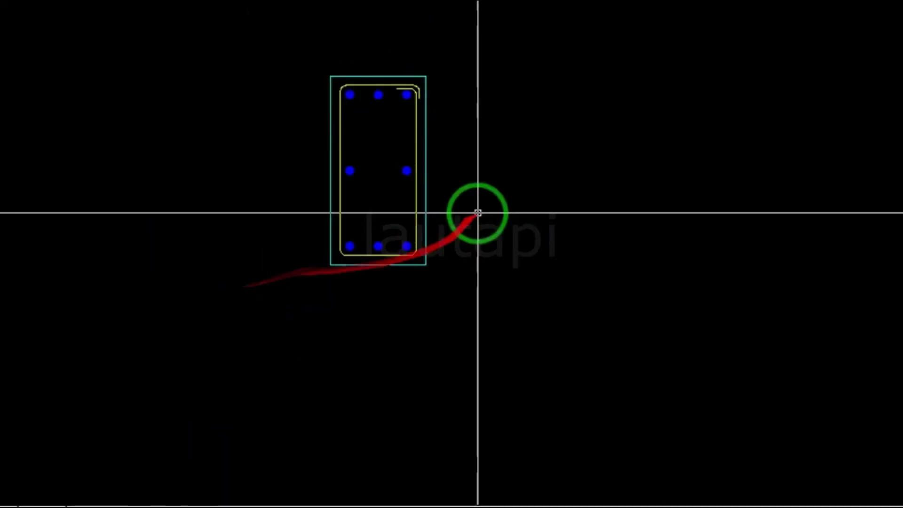
pyautogui.scroll(1, 395, 106)
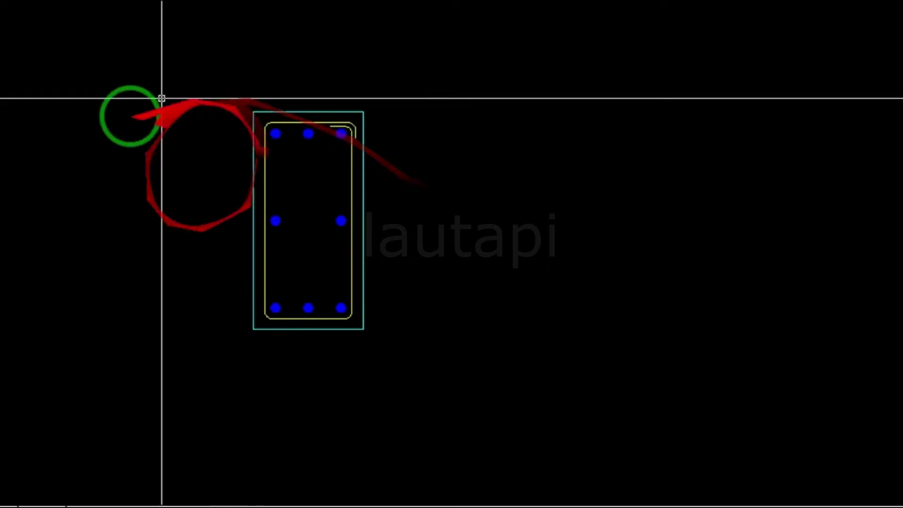
# Step: Add an aligned 30 width dimension above the column's top edge
pyautogui.click(170, 1)
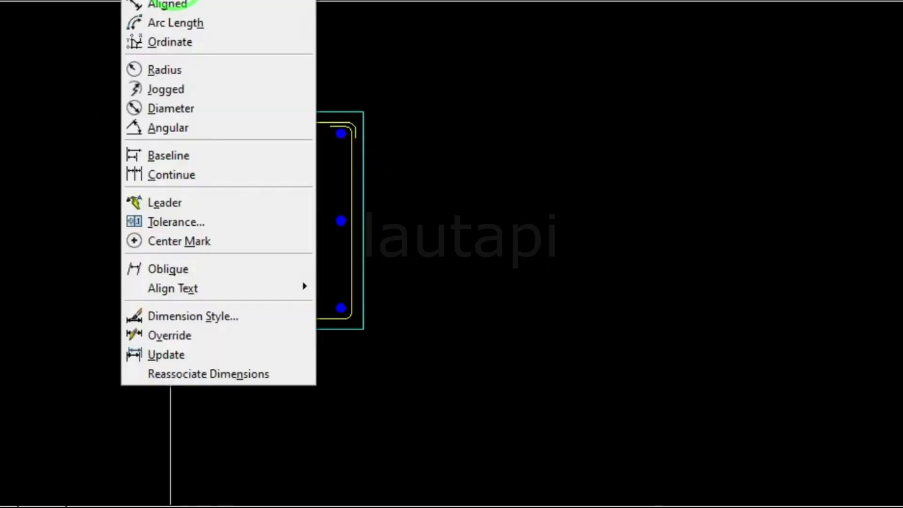
pyautogui.click(174, 4)
pyautogui.click(253, 113)
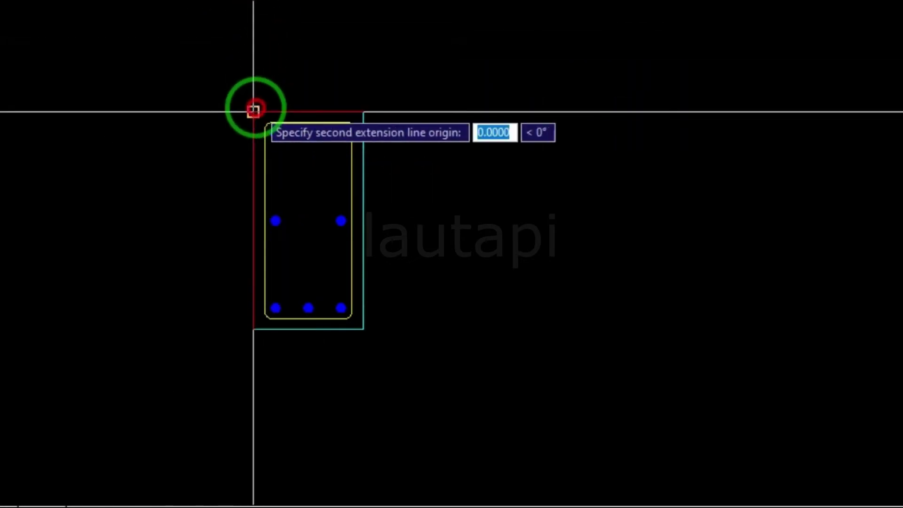
pyautogui.click(363, 113)
pyautogui.click(347, 94)
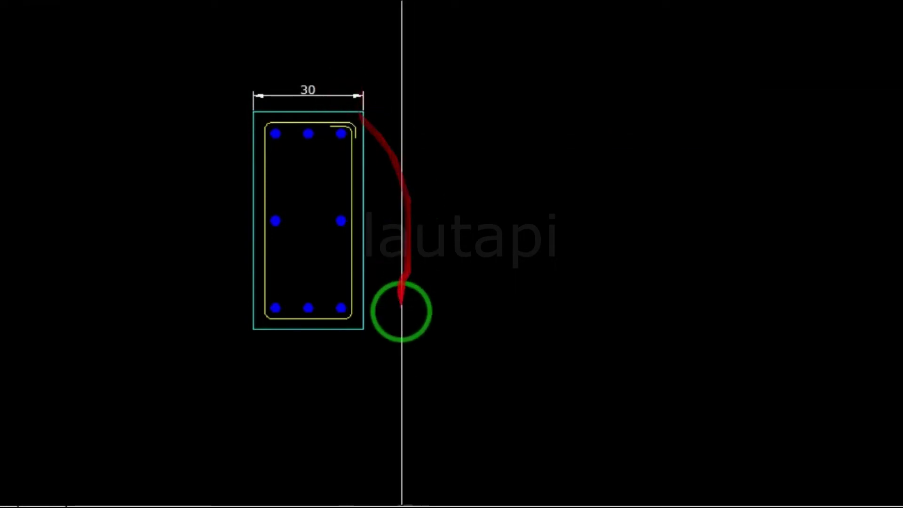
# Step: Add an aligned 60 height dimension along the column's right side
pyautogui.press('Return')
pyautogui.click(363, 329)
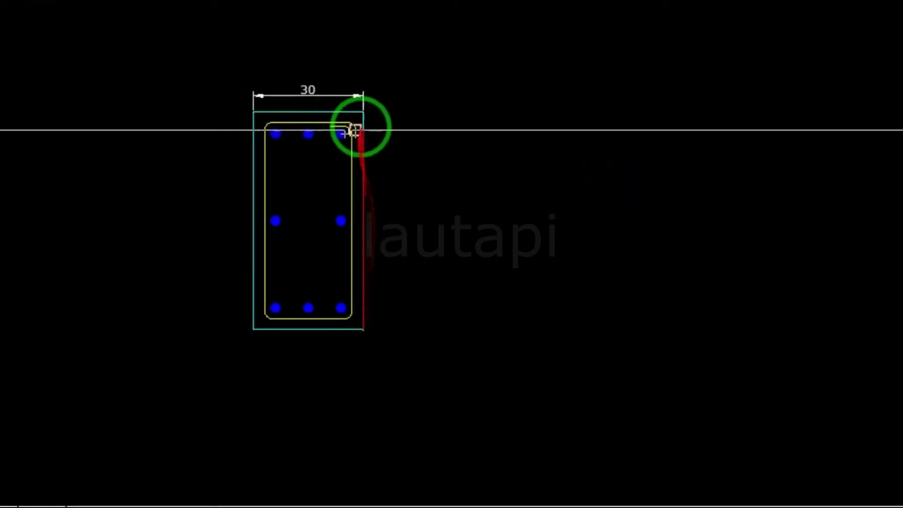
pyautogui.scroll(3, 363, 113)
pyautogui.click(360, 111)
pyautogui.click(444, 118)
pyautogui.scroll(-4, 343, 155)
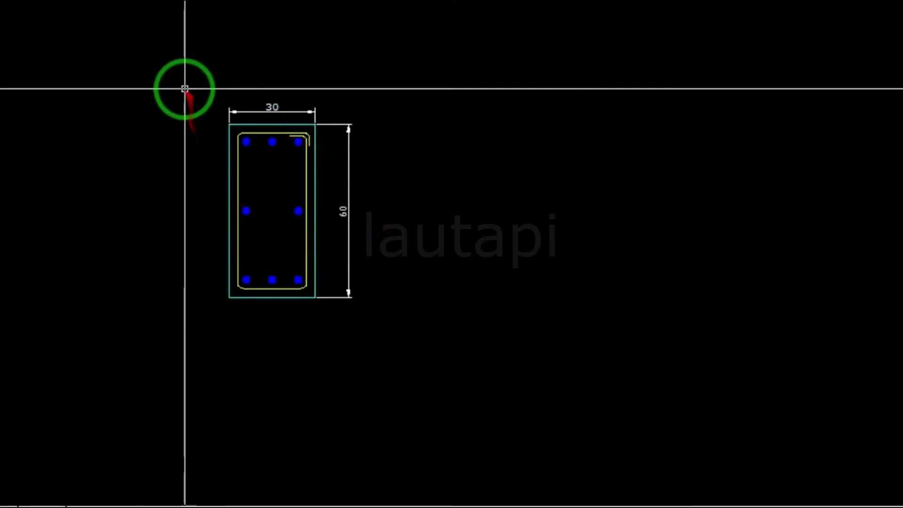
pyautogui.moveTo(184, 85); pyautogui.dragTo(438, 337)
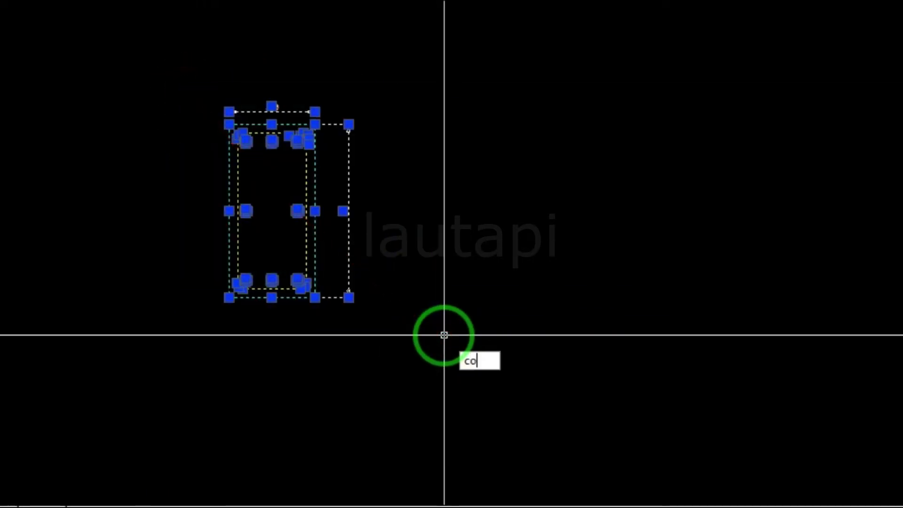
# Step: Copy the dimensioned column section to the right of the original
pyautogui.press('Return')
pyautogui.click(298, 210)
pyautogui.click(515, 220)
pyautogui.press('Escape')
# Step: Select the copy's 60 and 30 dimensions and the copied column
pyautogui.scroll(3, 522, 158)
pyautogui.click(608, 132)
pyautogui.click(534, 73)
pyautogui.click(470, 37)
pyautogui.scroll(-2, 445, 76)
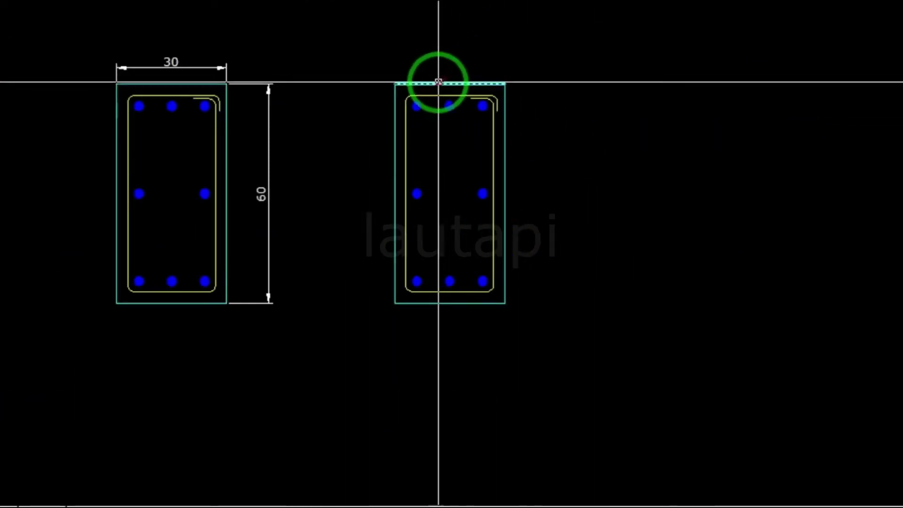
pyautogui.scroll(2, 409, 105)
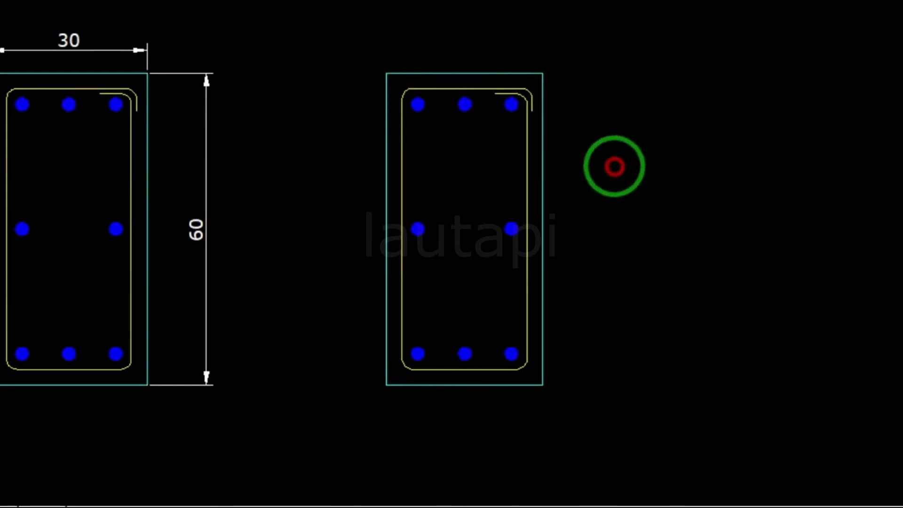
pyautogui.click(615, 166)
pyautogui.click(300, 39)
# Step: Select the top corner grips of the copy's outline and stirrup hook for stretching
pyautogui.moveTo(407, 126); pyautogui.dragTo(294, 154, button='middle')
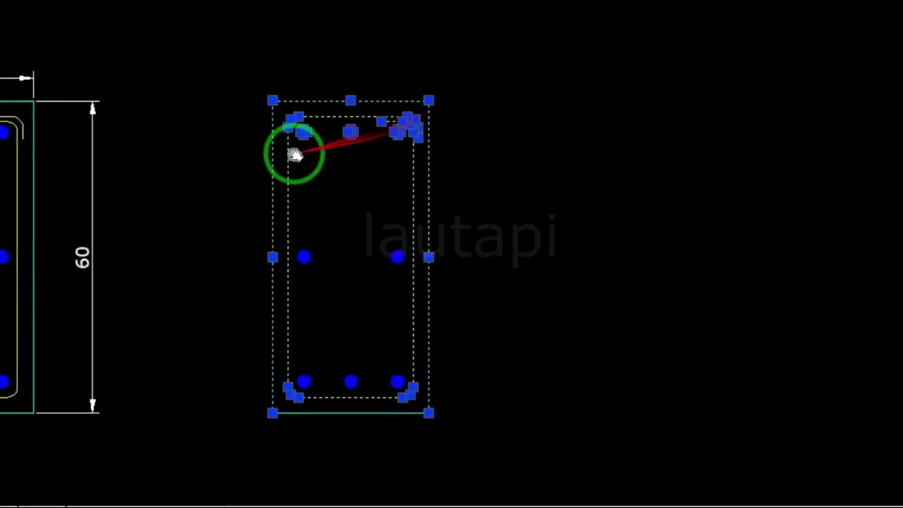
pyautogui.scroll(2, 329, 117)
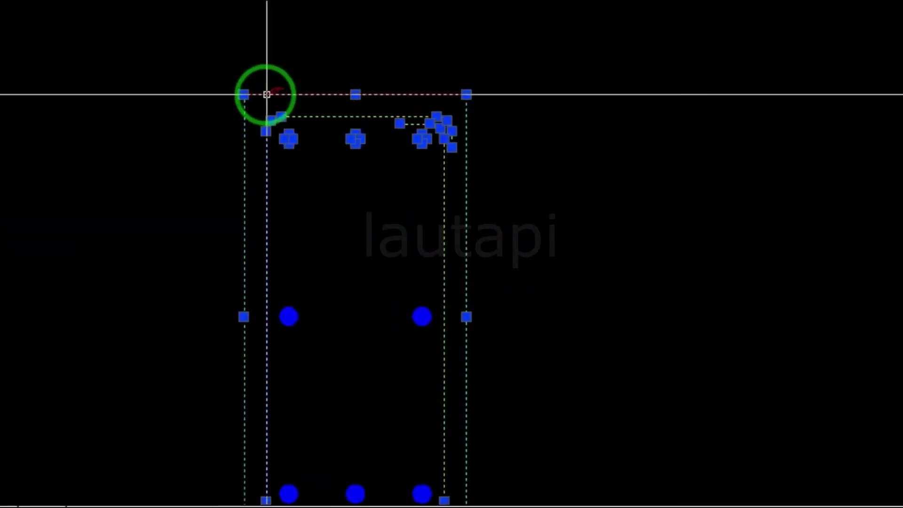
pyautogui.scroll(2, 267, 95)
pyautogui.scroll(2, 262, 93)
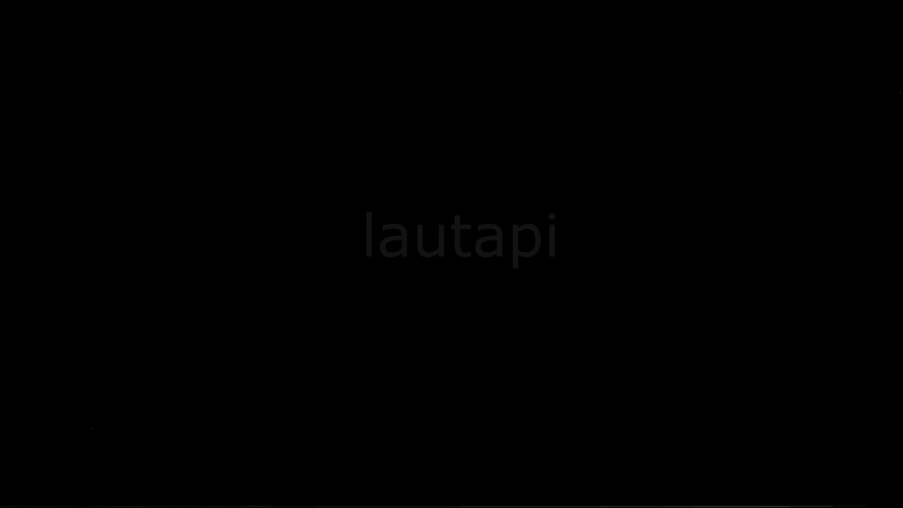
pyautogui.keyDown('shift'); pyautogui.click(196, 94); pyautogui.keyUp('shift')
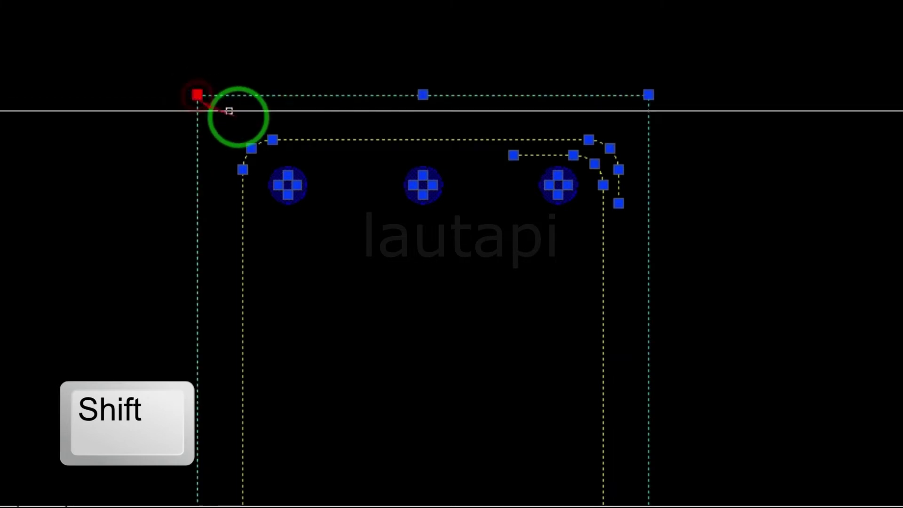
pyautogui.keyDown('shift'); pyautogui.click(649, 95); pyautogui.keyUp('shift')
pyautogui.keyDown('shift'); pyautogui.click(610, 149); pyautogui.keyUp('shift')
pyautogui.keyDown('shift'); pyautogui.click(589, 140); pyautogui.keyUp('shift')
pyautogui.keyDown('shift'); pyautogui.click(619, 169); pyautogui.keyUp('shift')
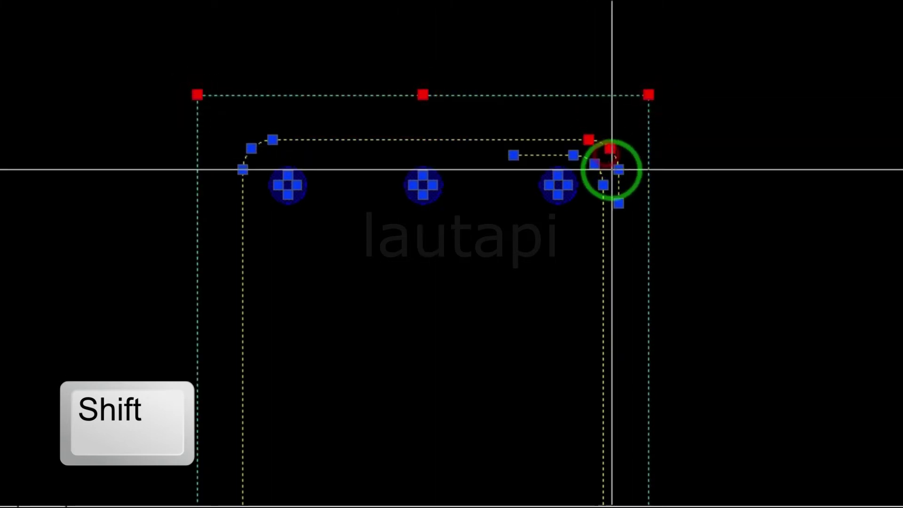
pyautogui.keyDown('shift'); pyautogui.click(604, 185); pyautogui.keyUp('shift')
pyautogui.keyDown('shift'); pyautogui.click(619, 203); pyautogui.keyUp('shift')
pyautogui.keyDown('shift'); pyautogui.click(594, 163); pyautogui.keyUp('shift')
pyautogui.keyDown('shift'); pyautogui.click(273, 140); pyautogui.keyUp('shift')
pyautogui.keyDown('shift'); pyautogui.click(252, 148); pyautogui.keyUp('shift')
pyautogui.keyDown('shift'); pyautogui.click(243, 169); pyautogui.keyUp('shift')
pyautogui.scroll(-5, 242, 170)
pyautogui.scroll(3, 395, 134)
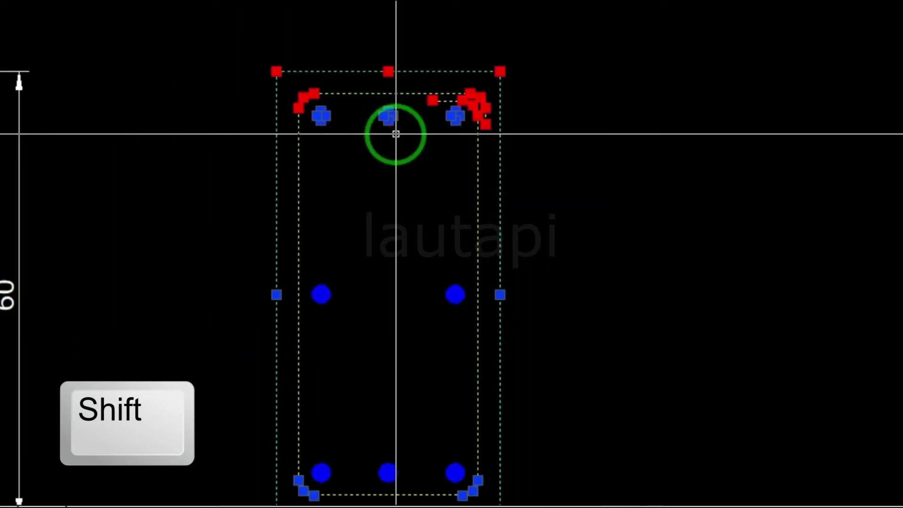
# Step: Stretch the selected top grips down by 20 to shorten the copy
pyautogui.click(388, 72)
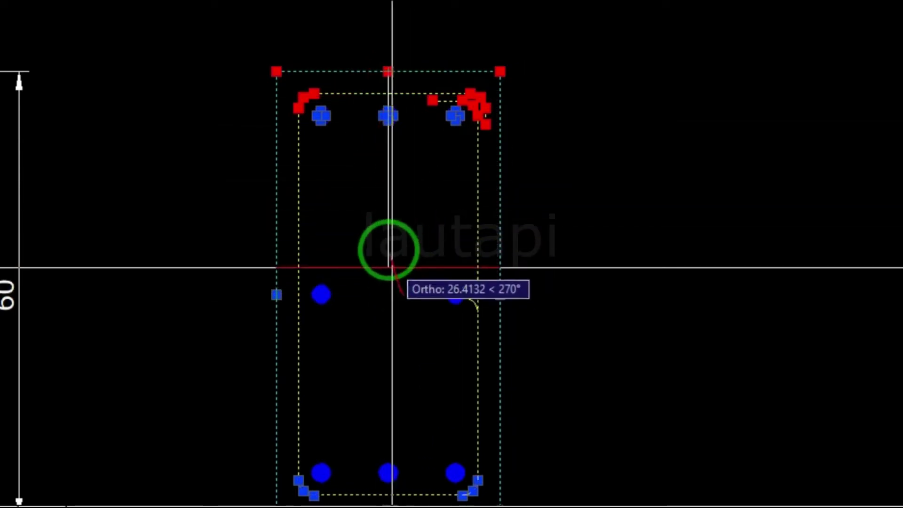
pyautogui.scroll(-3, 380, 210)
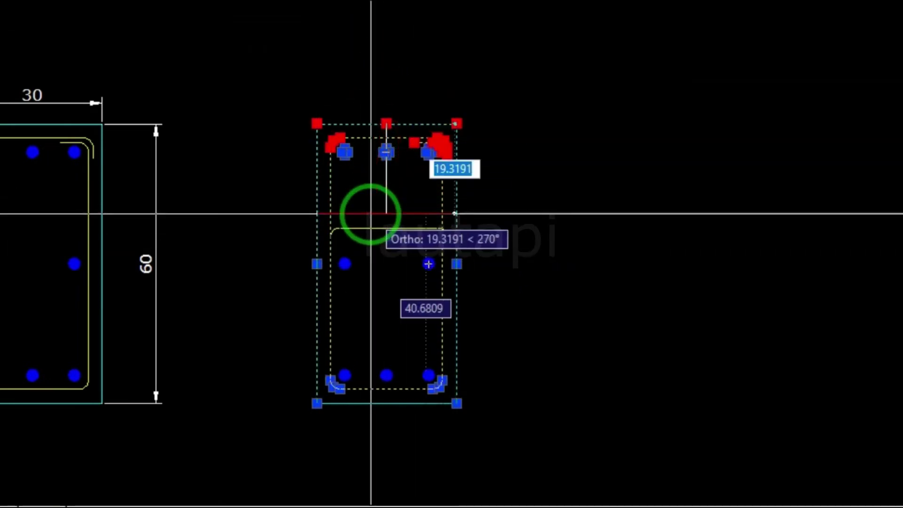
pyautogui.scroll(2, 370, 214)
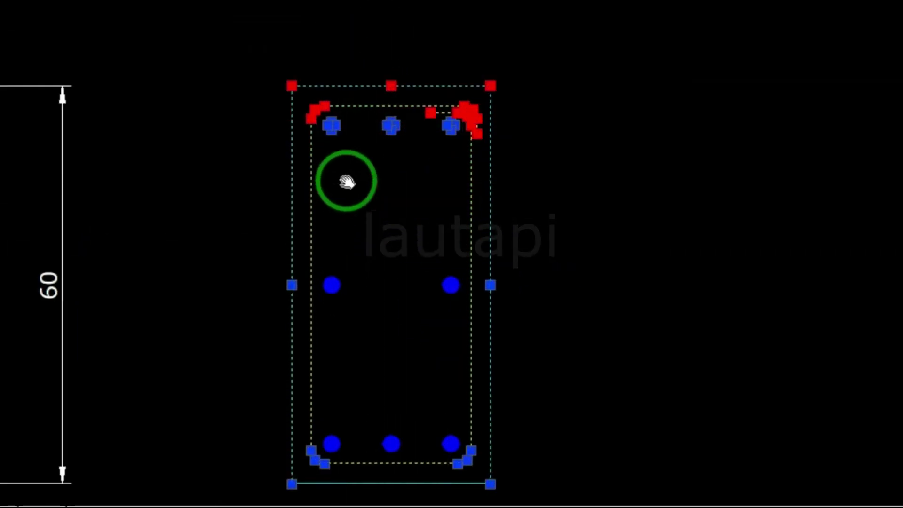
pyautogui.moveTo(342, 184); pyautogui.dragTo(460, 154, button='middle')
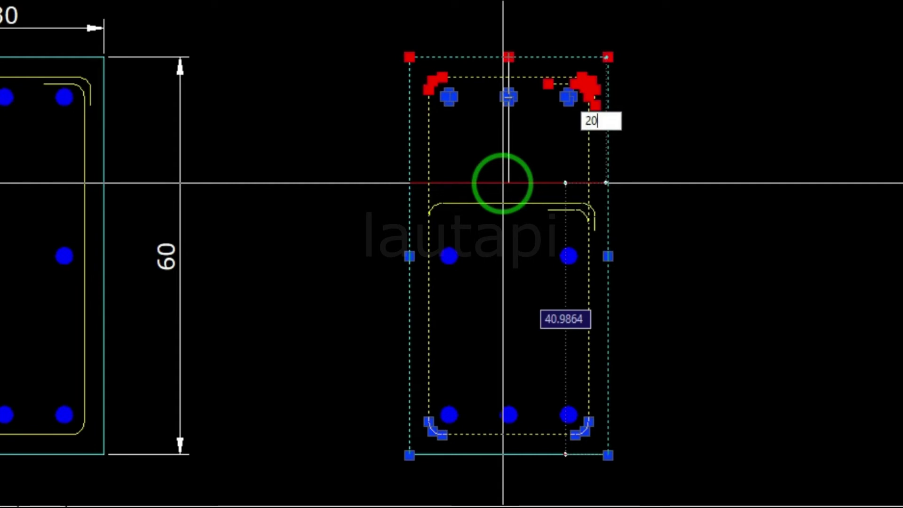
pyautogui.press('Return')
pyautogui.press('Escape')
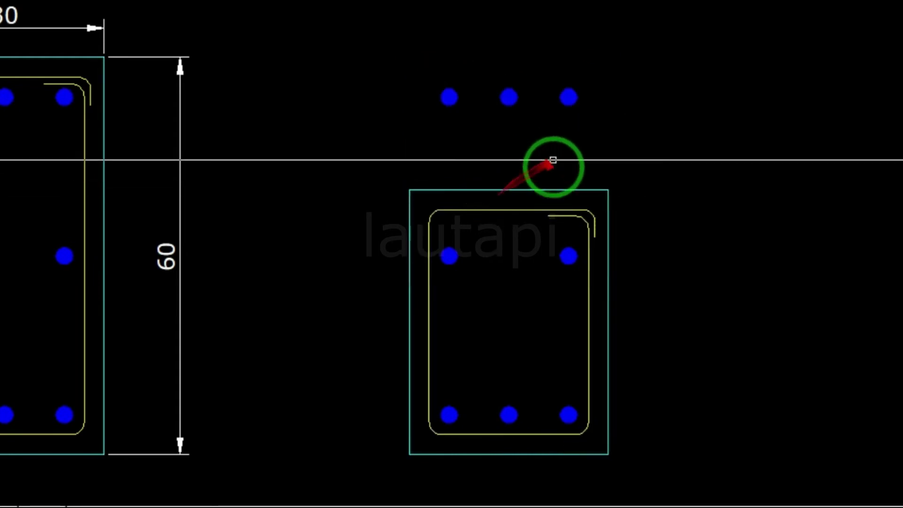
# Step: Delete the copy's two middle bars and three stray top bars
pyautogui.click(390, 238)
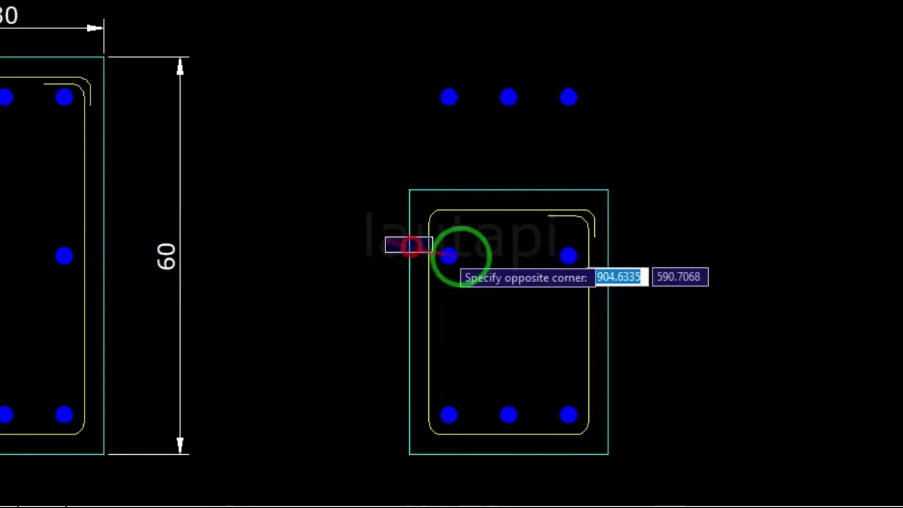
pyautogui.click(687, 265)
pyautogui.press('Delete')
pyautogui.click(407, 82)
pyautogui.click(635, 131)
pyautogui.press('Delete')
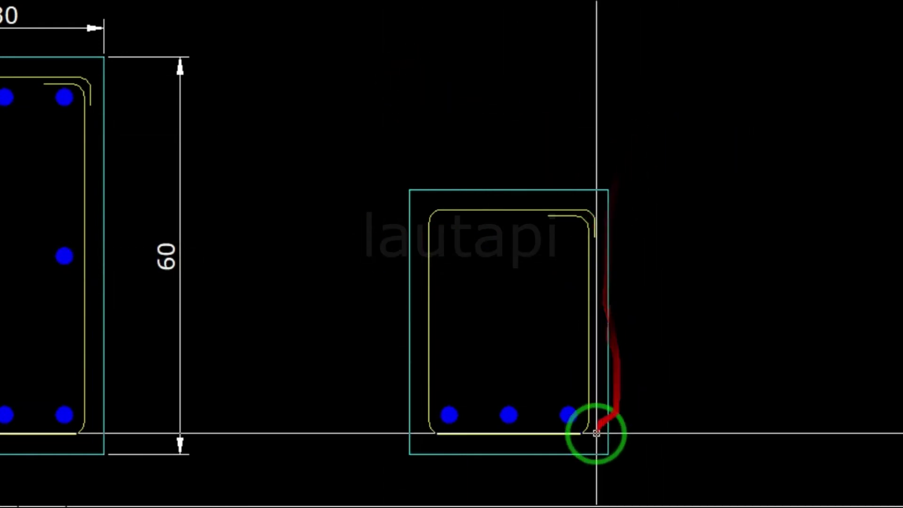
# Step: Select the three bottom bars and recreate the top row of bars from them
pyautogui.scroll(3, 510, 430)
pyautogui.moveTo(496, 379); pyautogui.dragTo(451, 228, button='middle')
pyautogui.click(289, 225)
pyautogui.click(639, 286)
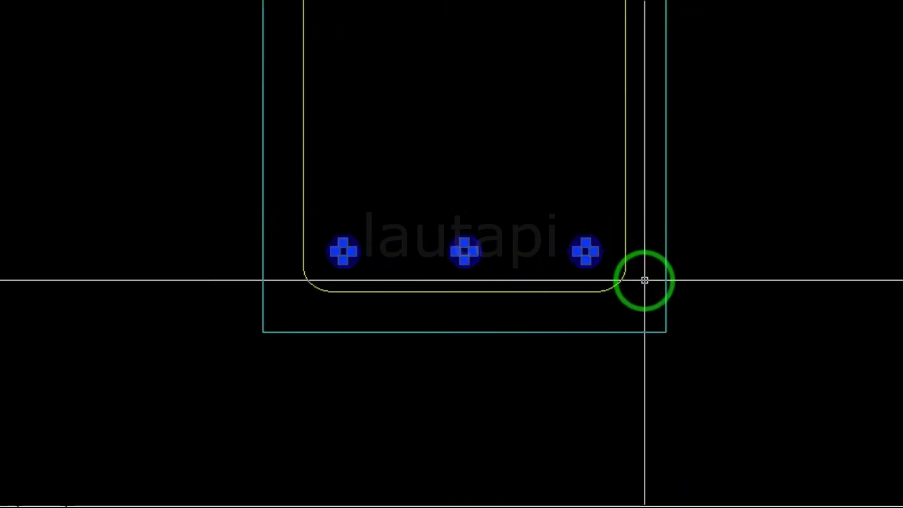
pyautogui.scroll(-2, 644, 281)
pyautogui.press('Return')
pyautogui.scroll(1, 695, 252)
# Step: Copy bars with CO to place the side rebars at mid-height of the shorter section
pyautogui.write('co')
pyautogui.press('Return')
pyautogui.scroll(-4, 746, 266)
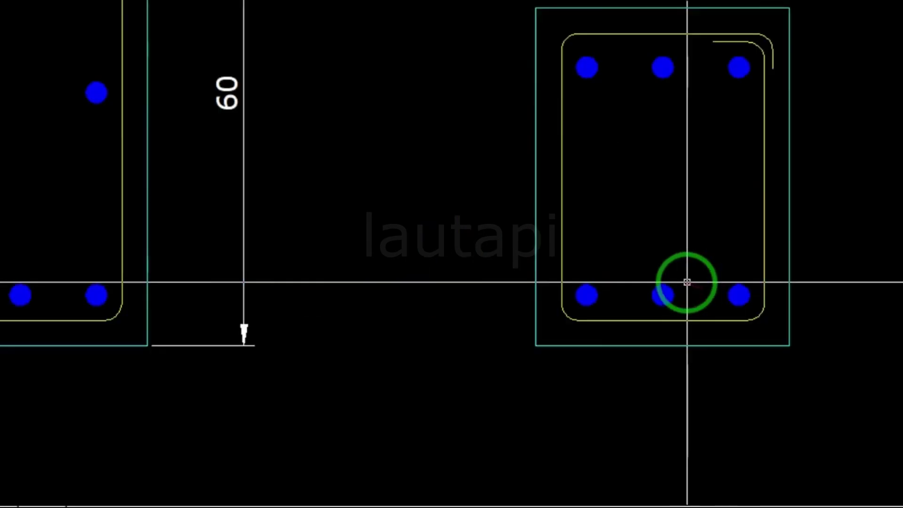
pyautogui.scroll(3, 695, 284)
pyautogui.click(401, 262)
pyautogui.click(629, 312)
pyautogui.press('Return')
pyautogui.scroll(3, 614, 292)
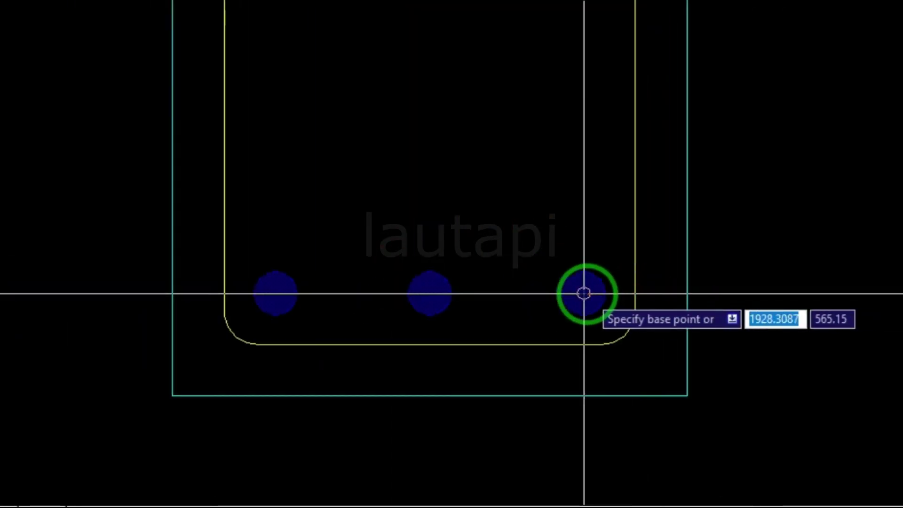
pyautogui.click(634, 295)
pyautogui.scroll(-5, 635, 295)
pyautogui.click(632, 248)
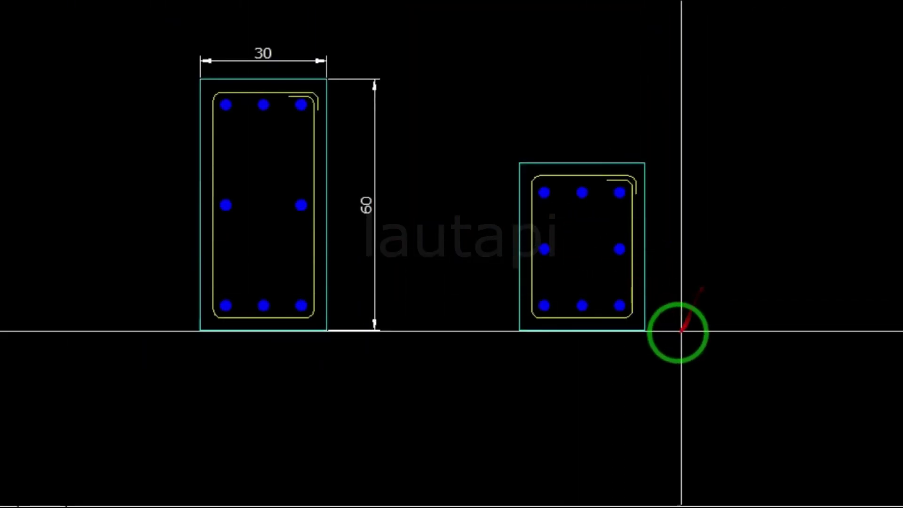
pyautogui.moveTo(685, 327); pyautogui.dragTo(510, 312, button='middle')
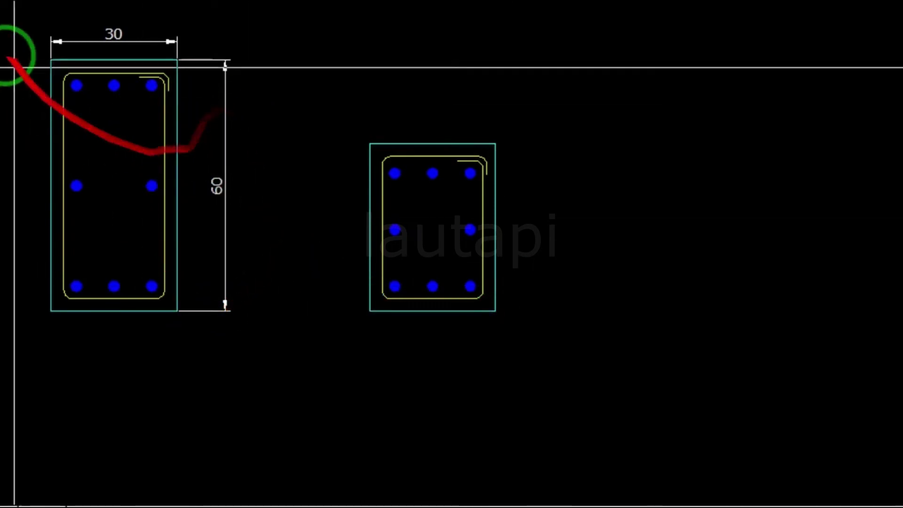
# Step: Copy the original 30×60 column section to the right of the shorter section
pyautogui.click(2, 14)
pyautogui.click(277, 342)
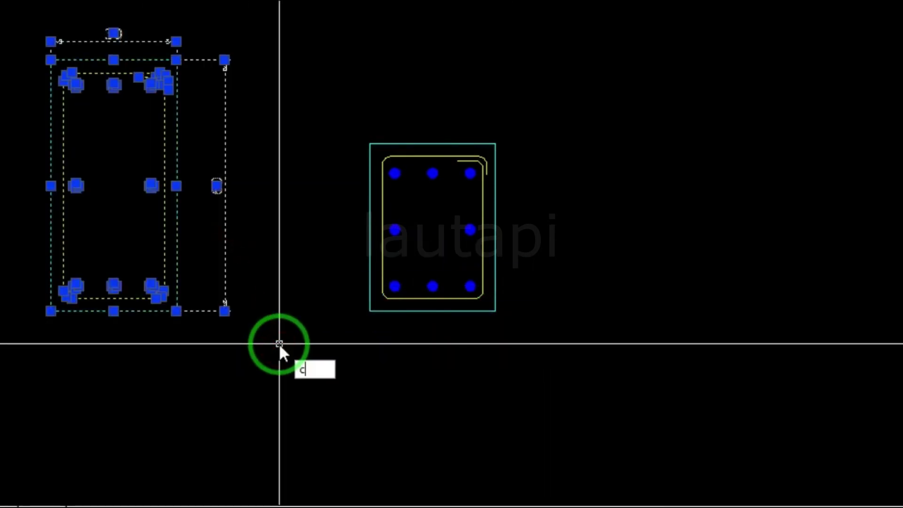
pyautogui.write('co')
pyautogui.press('Return')
pyautogui.click(279, 343)
pyautogui.click(658, 194)
pyautogui.click(514, 100)
# Step: Select the new copy and mark its right-side corner, stirrup hook and lower points as grips
pyautogui.click(615, 423)
pyautogui.click(484, 141)
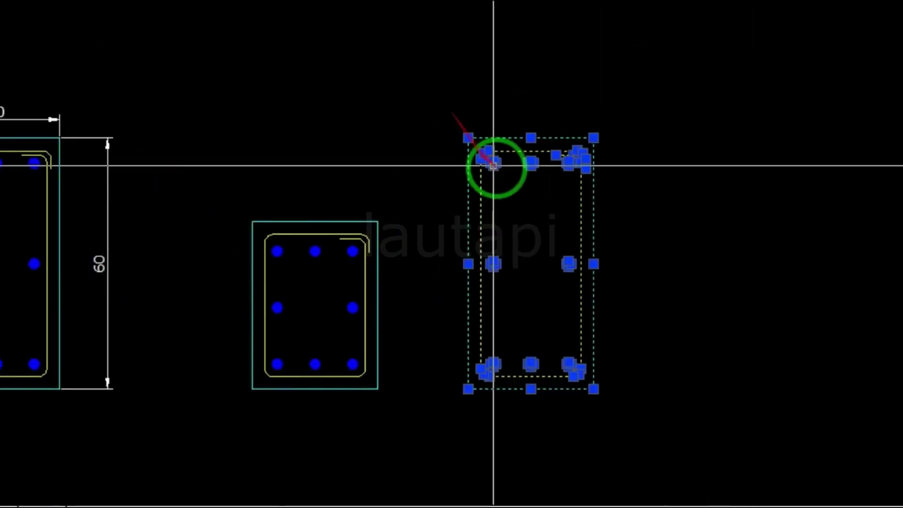
pyautogui.scroll(2, 611, 220)
pyautogui.scroll(4, 594, 92)
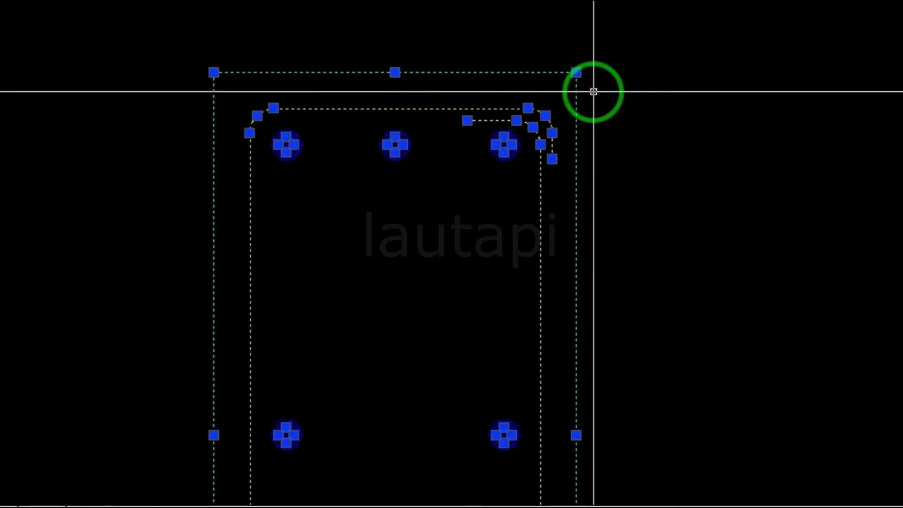
pyautogui.click(576, 72)
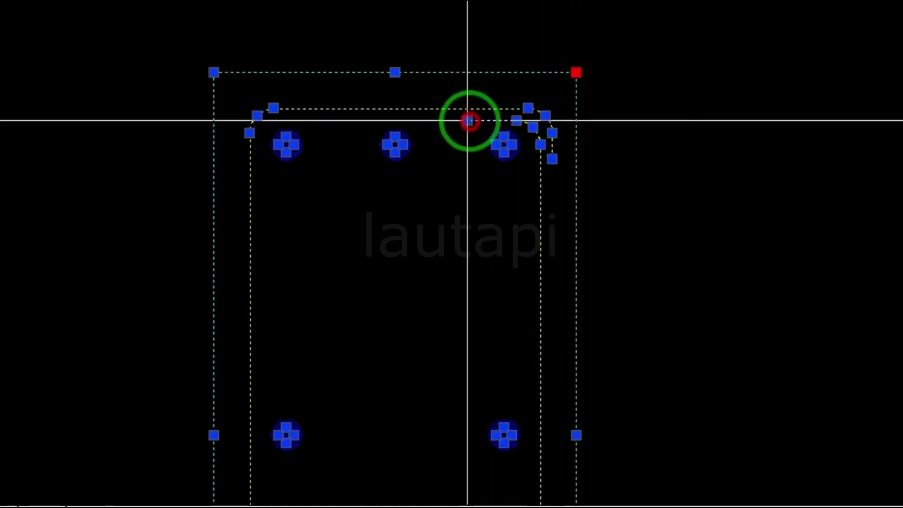
pyautogui.keyDown('shift'); pyautogui.click(517, 121); pyautogui.keyUp('shift')
pyautogui.keyDown('shift'); pyautogui.click(528, 107); pyautogui.keyUp('shift')
pyautogui.keyDown('shift'); pyautogui.click(533, 127); pyautogui.keyUp('shift')
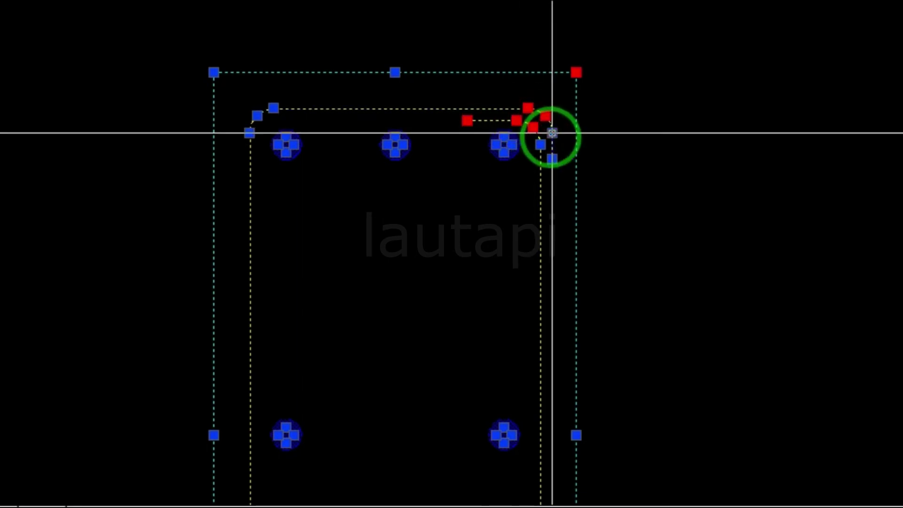
pyautogui.click(546, 157)
pyautogui.scroll(-2, 550, 249)
pyautogui.keyDown('shift'); pyautogui.click(505, 248); pyautogui.keyUp('shift')
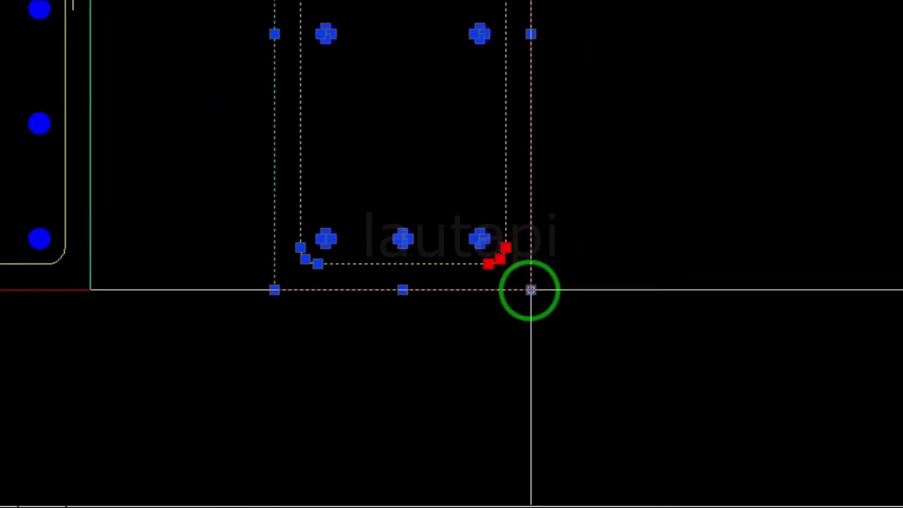
pyautogui.keyDown('shift'); pyautogui.click(530, 288); pyautogui.keyUp('shift')
pyautogui.scroll(-2, 530, 185)
pyautogui.scroll(-4, 524, 235)
pyautogui.scroll(4, 530, 229)
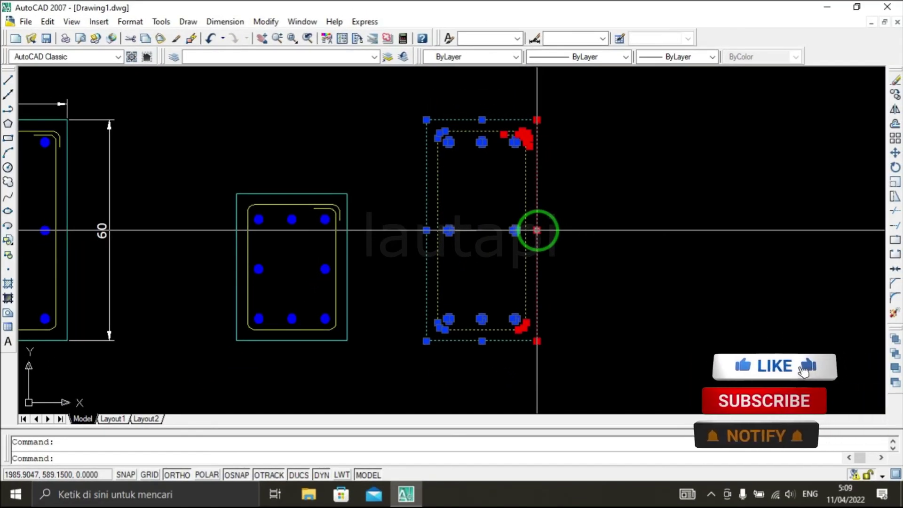
# Step: Stretch the third section's right side 10 units to the left
pyautogui.click(536, 230)
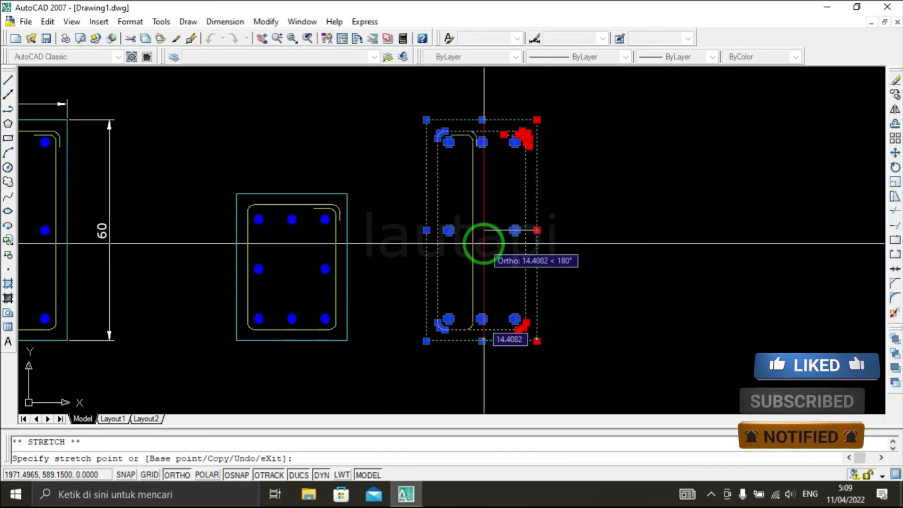
pyautogui.moveTo(482, 244); pyautogui.dragTo(613, 210, button='middle')
pyautogui.moveTo(403, 202); pyautogui.dragTo(425, 244, button='middle')
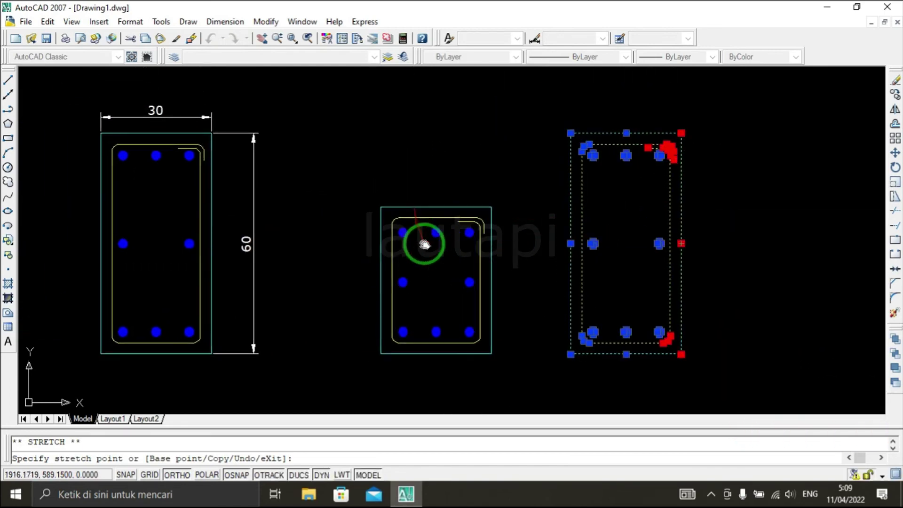
pyautogui.scroll(2, 687, 207)
pyautogui.write('10')
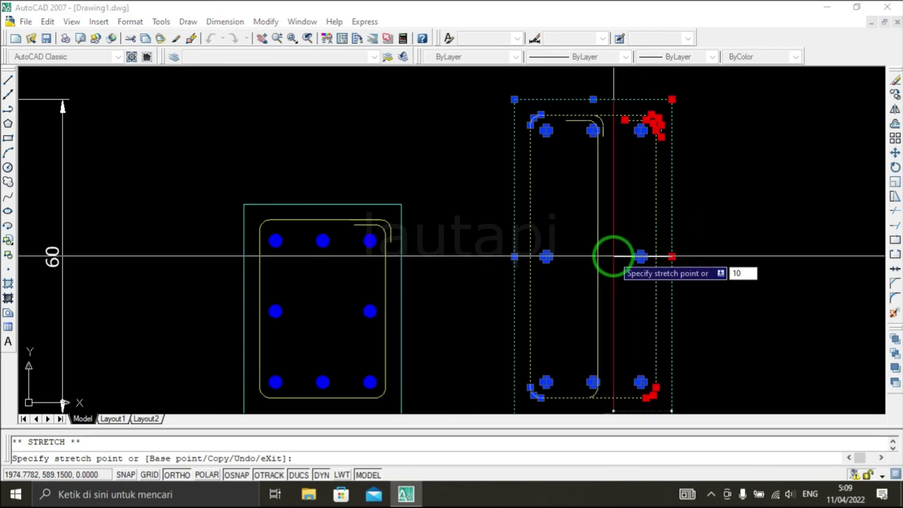
pyautogui.press('Return')
pyautogui.press('Escape')
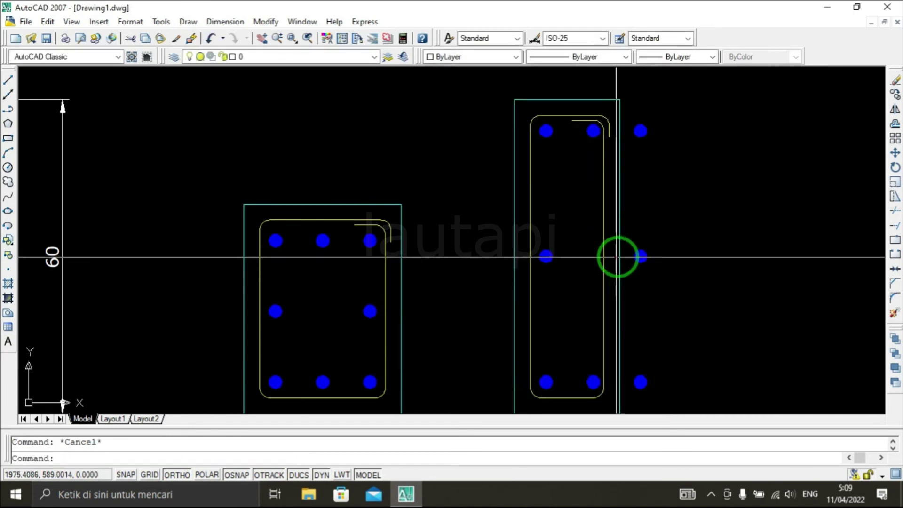
# Step: Delete the three rebars left outside the narrowed section
pyautogui.click(681, 389)
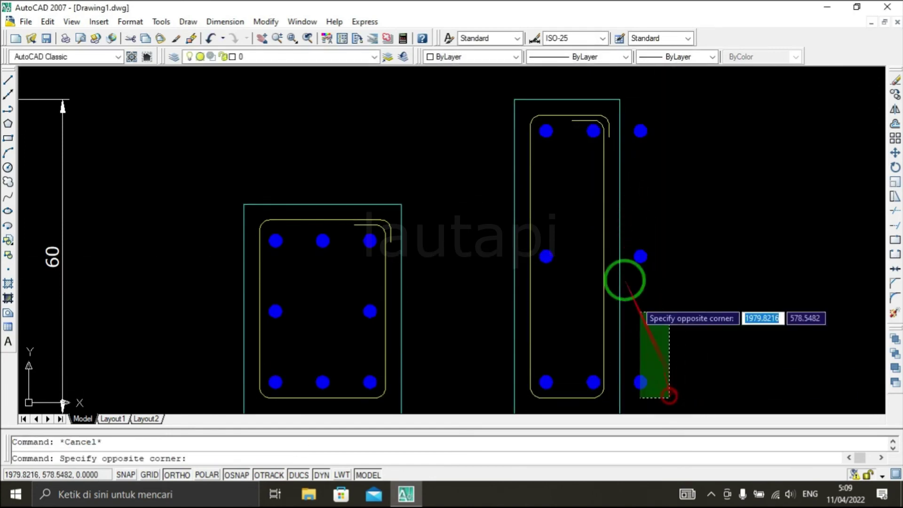
pyautogui.click(633, 104)
pyautogui.press('Return')
pyautogui.scroll(-1, 633, 107)
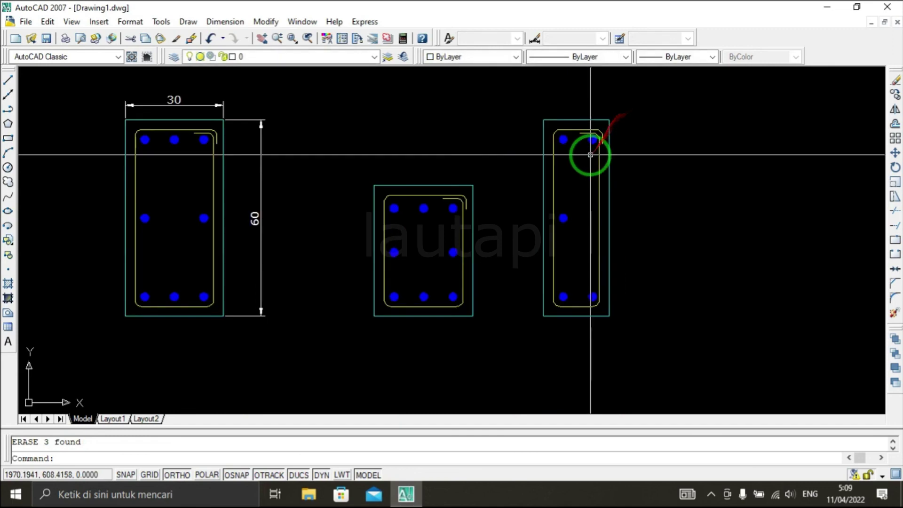
# Step: Erase the lone mid-height rebar from the narrow section
pyautogui.scroll(2, 593, 131)
pyautogui.scroll(-1, 593, 132)
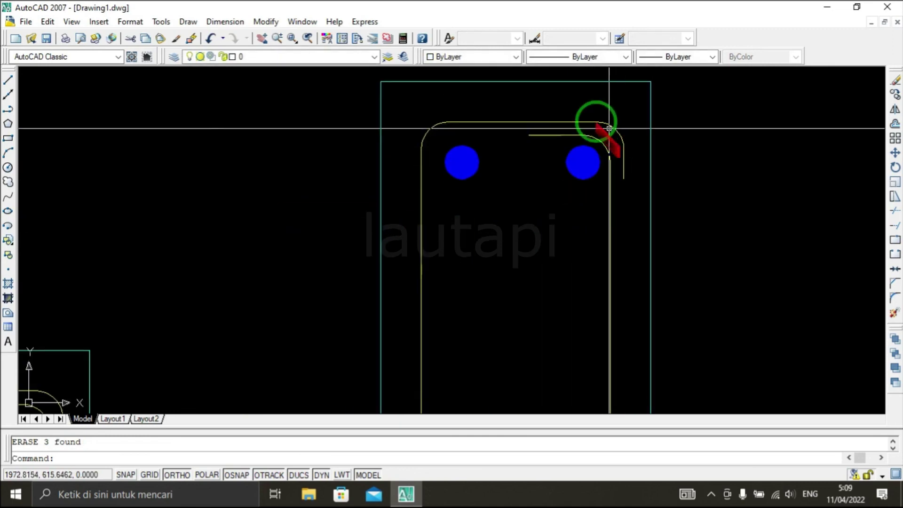
pyautogui.scroll(-2, 595, 125)
pyautogui.moveTo(581, 256); pyautogui.dragTo(608, 211, button='middle')
pyautogui.click(501, 190)
pyautogui.click(570, 245)
pyautogui.press('Return')
# Step: Zoom and pan to centre all three column sections in view
pyautogui.scroll(-3, 433, 233)
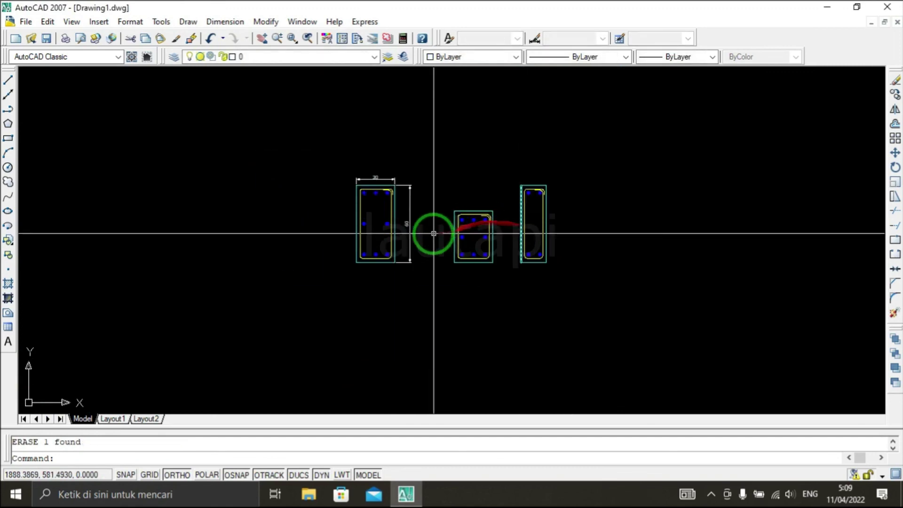
pyautogui.scroll(2, 517, 179)
pyautogui.scroll(1, 423, 155)
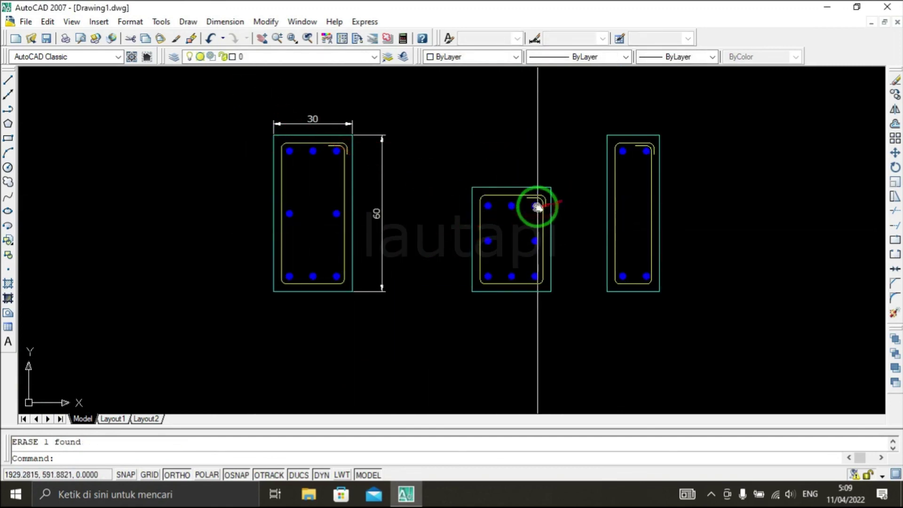
pyautogui.moveTo(537, 207); pyautogui.dragTo(409, 220, button='middle')
pyautogui.moveTo(477, 223); pyautogui.dragTo(548, 222, button='middle')
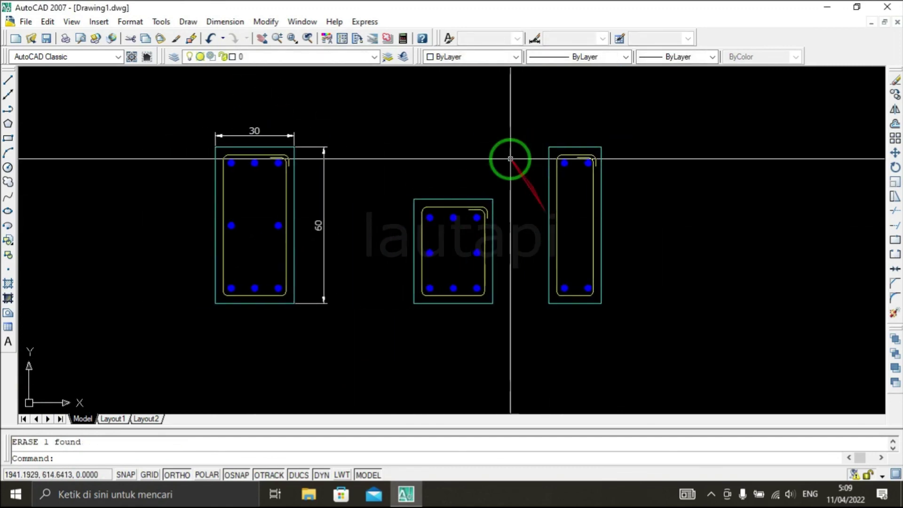